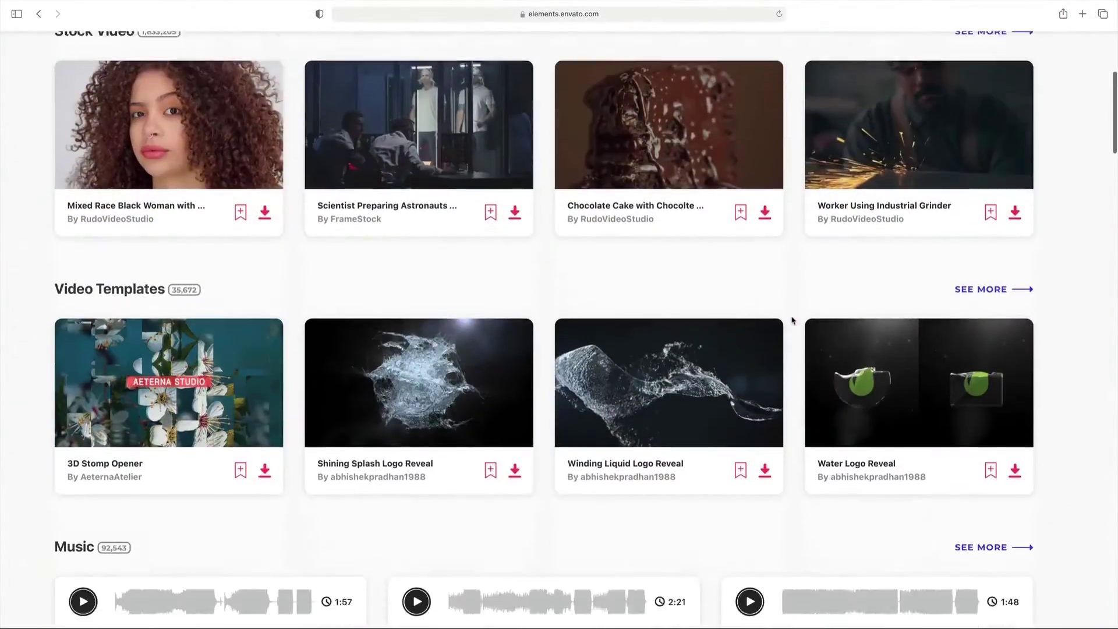
scroll(793, 320, down, 3)
scroll(793, 320, down, 3)
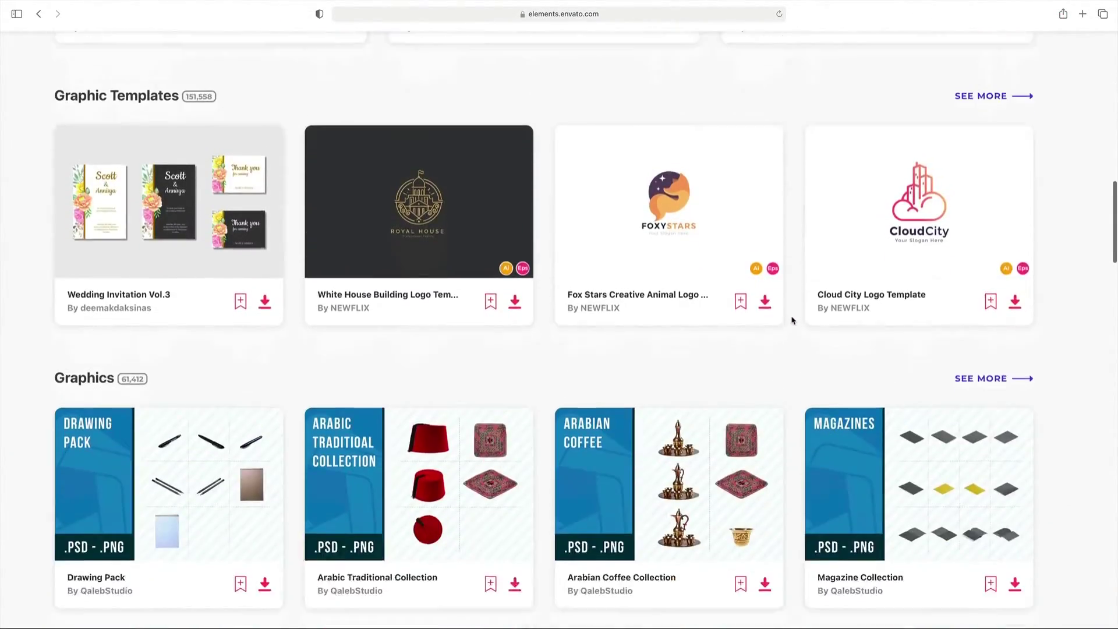
scroll(793, 320, down, 3)
scroll(793, 320, down, 3)
scroll(792, 320, down, 3)
scroll(792, 320, down, 3)
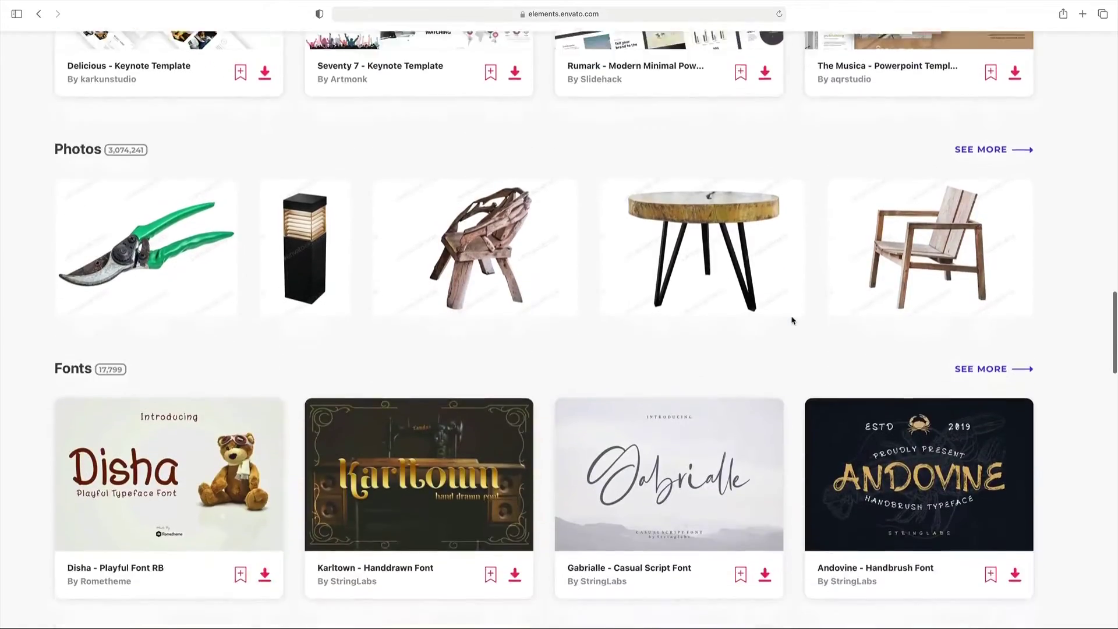
scroll(793, 319, down, 3)
scroll(793, 320, down, 3)
scroll(792, 320, down, 3)
scroll(793, 320, down, 3)
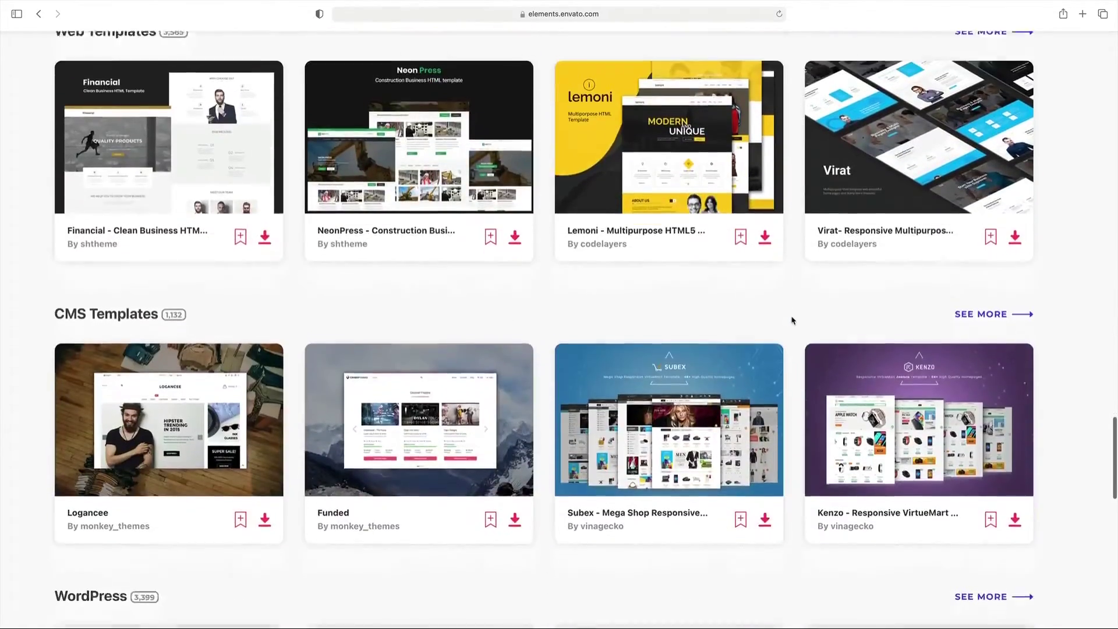
scroll(792, 320, down, 3)
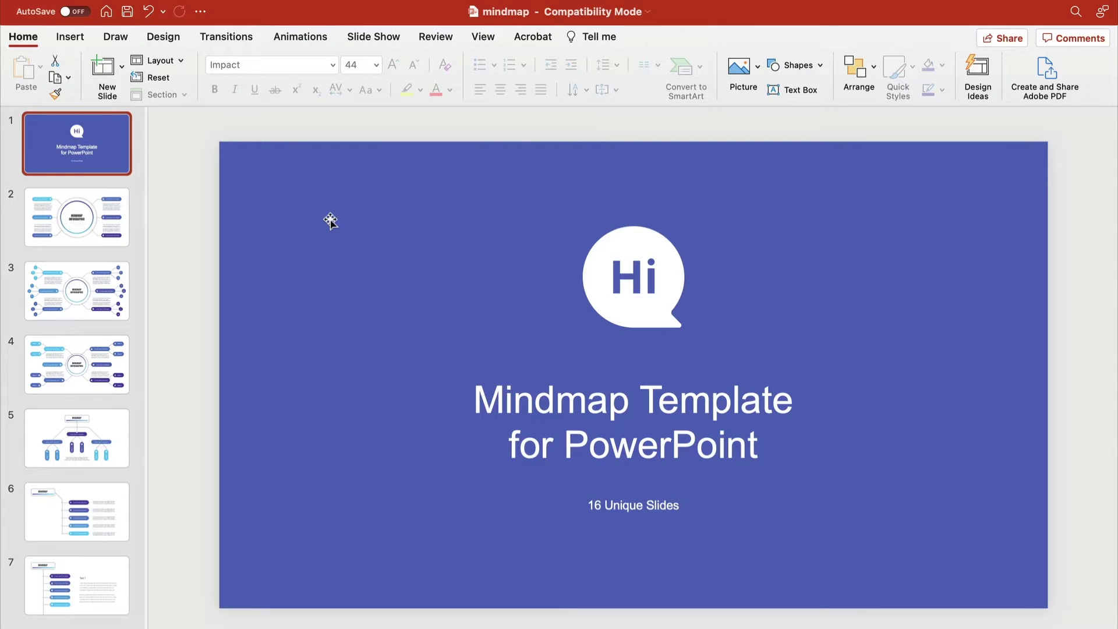
Step: Page through template slides 2, 3 and 4 to reach slide 5, the tree mind map
key(Page_Down)
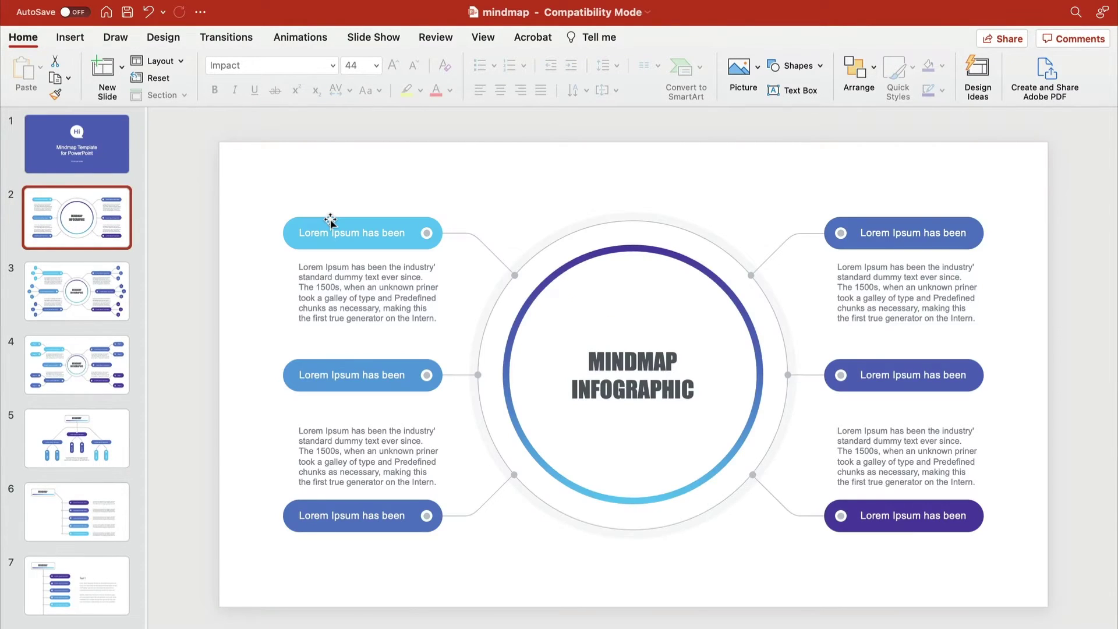
key(Page_Down)
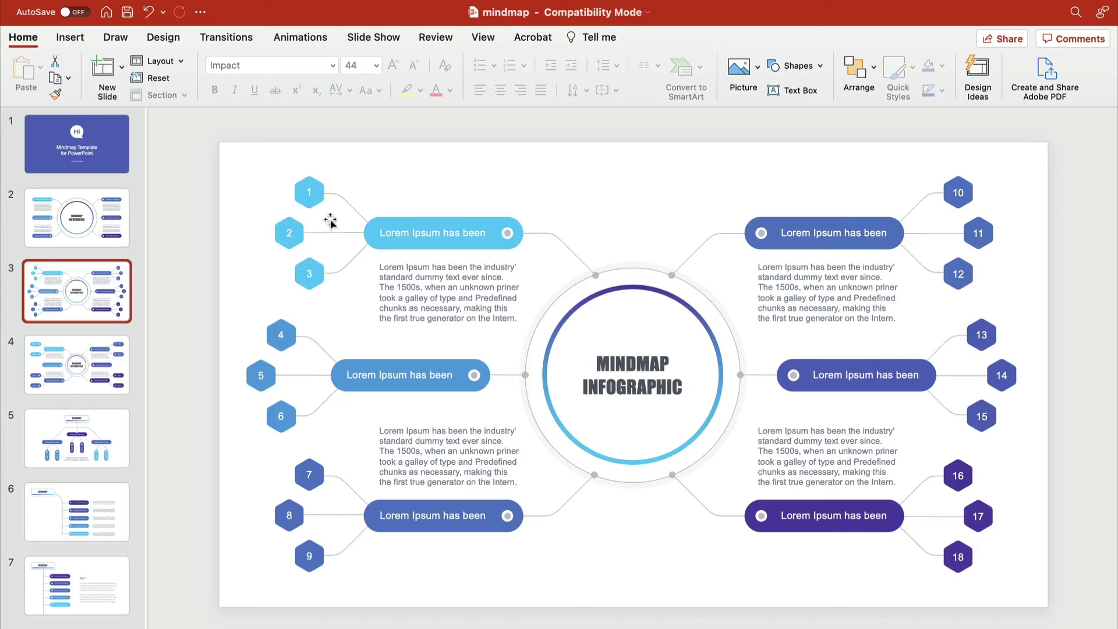
key(Page_Down)
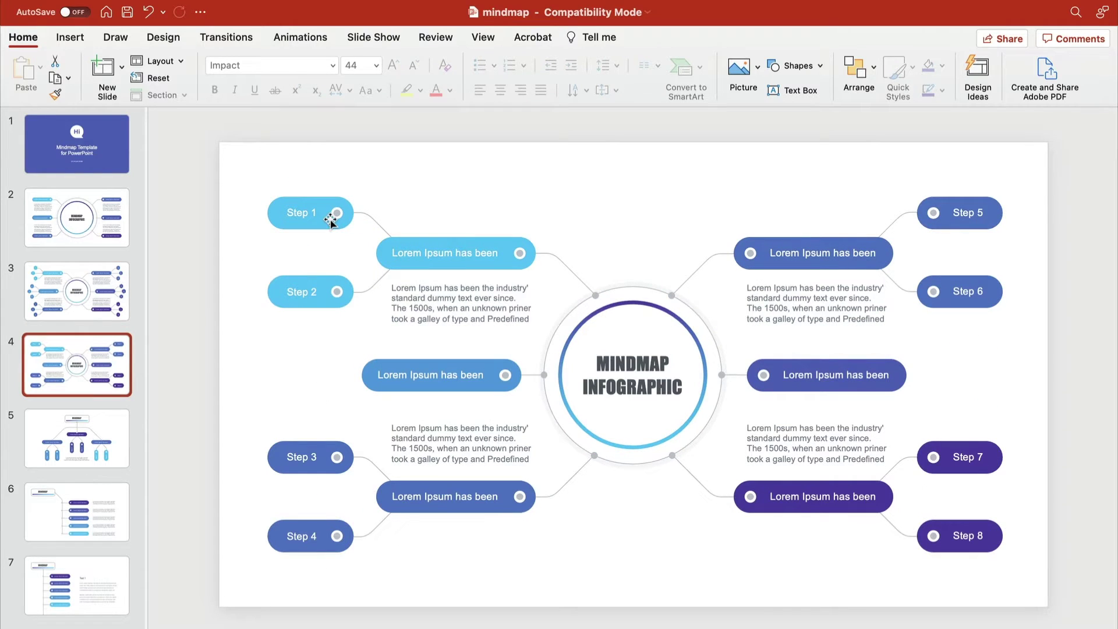
key(Page_Down)
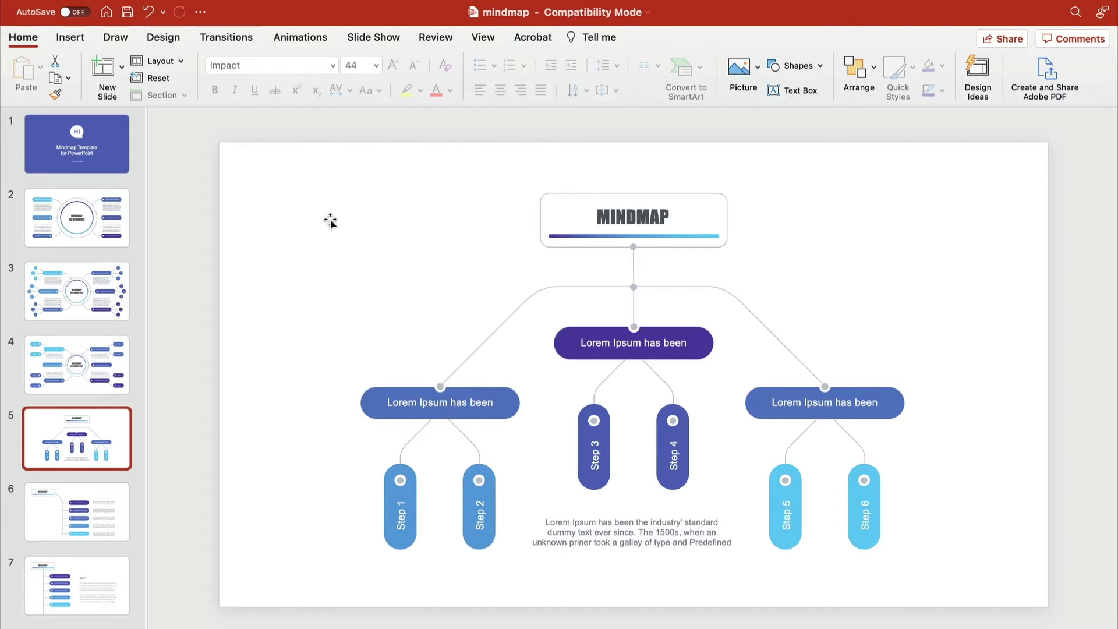
Step: Retitle the map 'Creative Process' in bold, with Ideation, Shipping and Marketing node labels
click(608, 217)
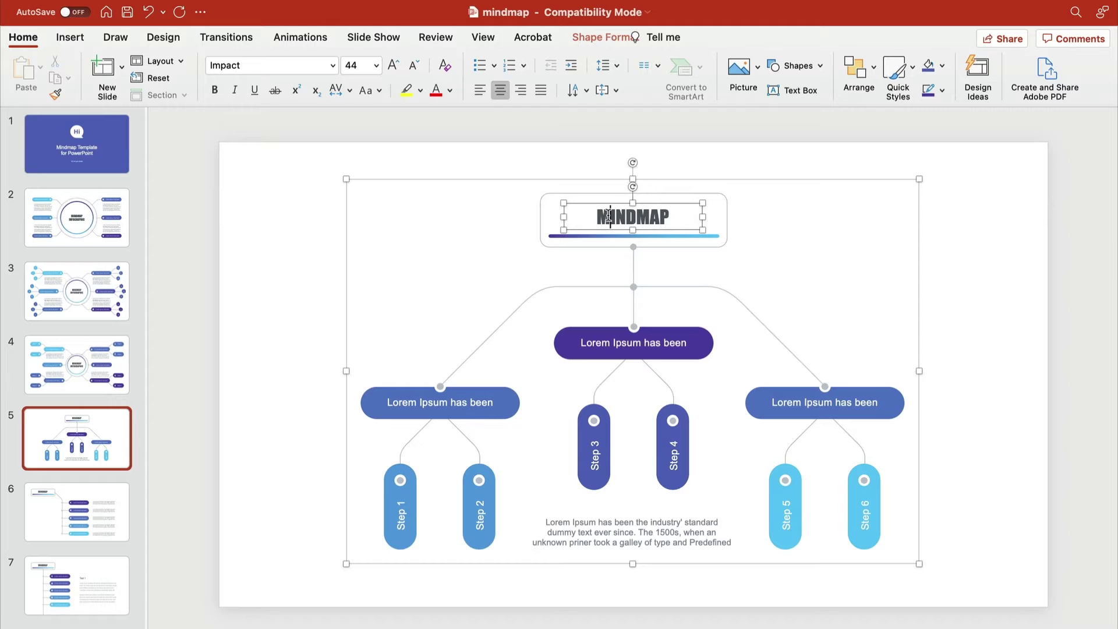
double_click(608, 218)
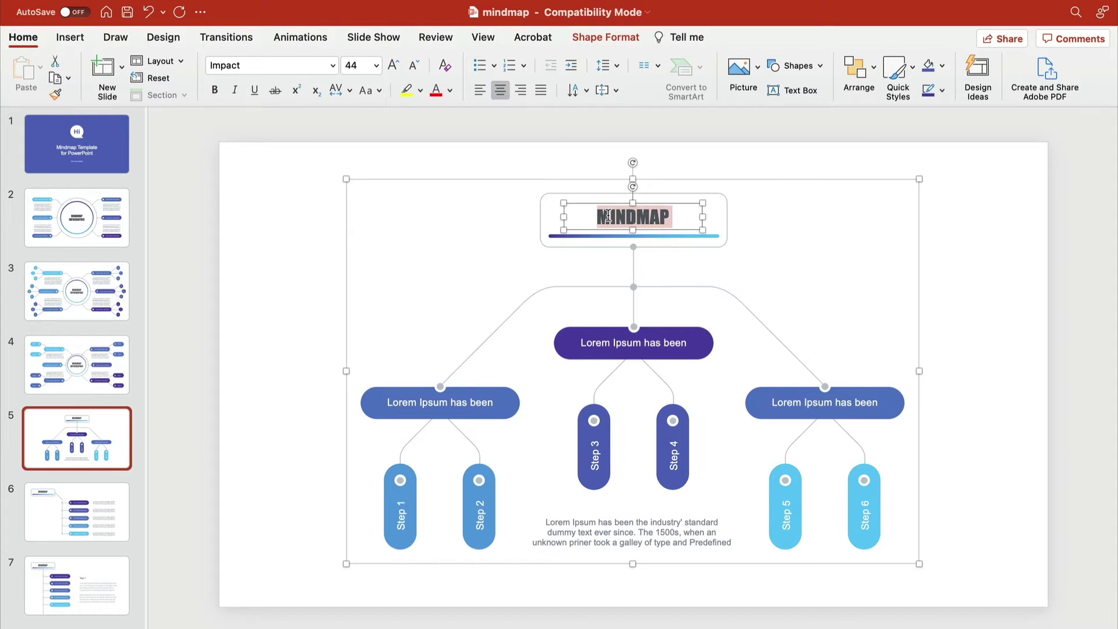
text(Cre)
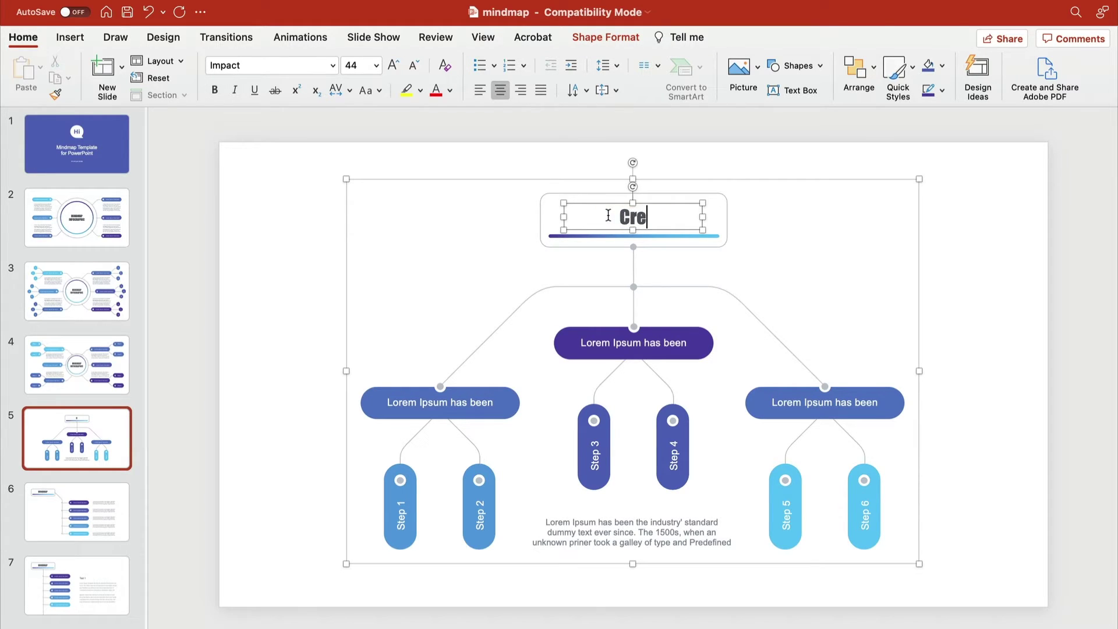
text(ative Process)
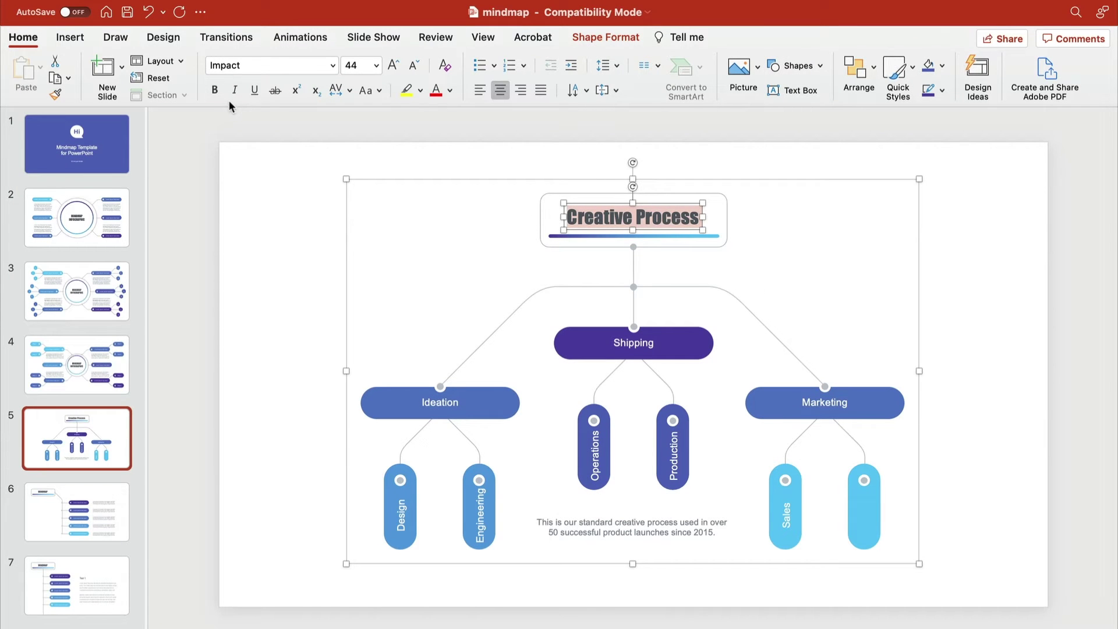
click(216, 90)
click(332, 67)
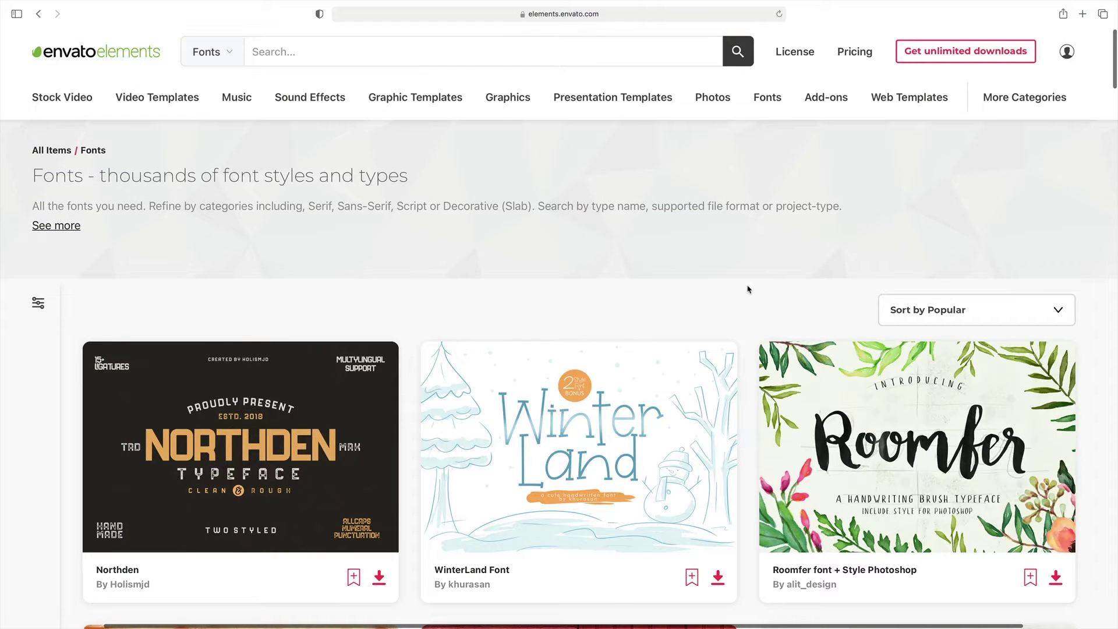
scroll(748, 289, down, 10)
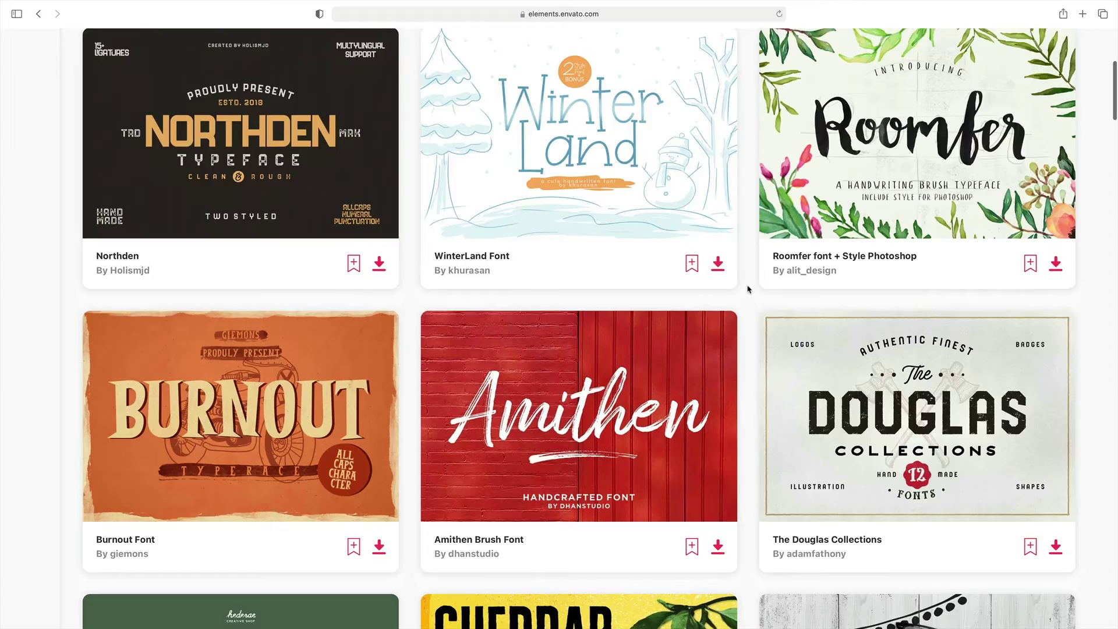
scroll(748, 289, down, 10)
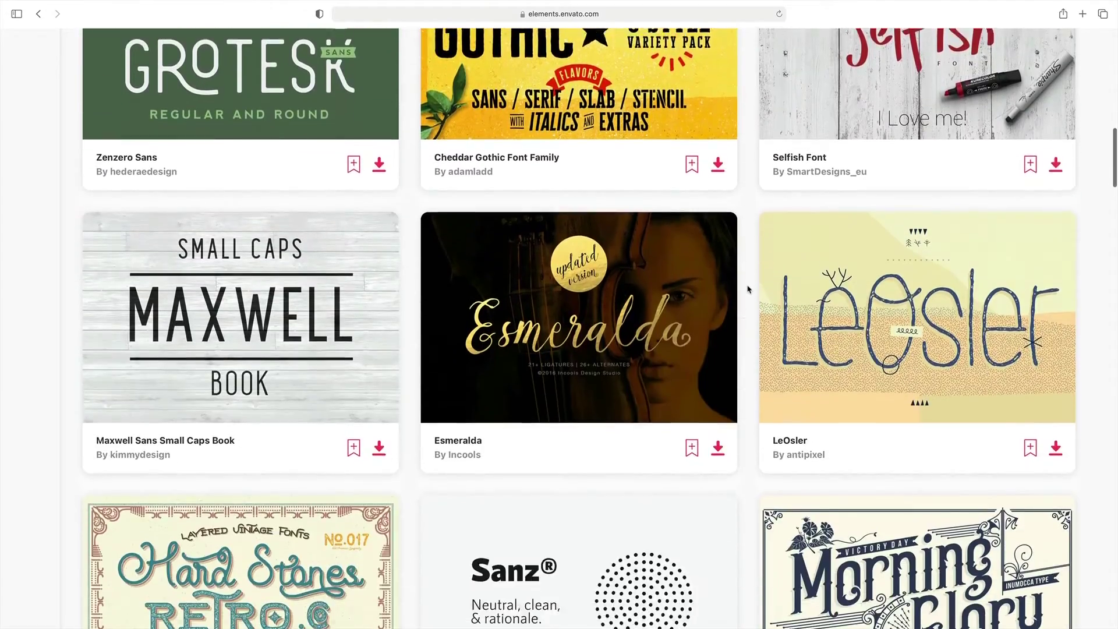
scroll(748, 289, down, 10)
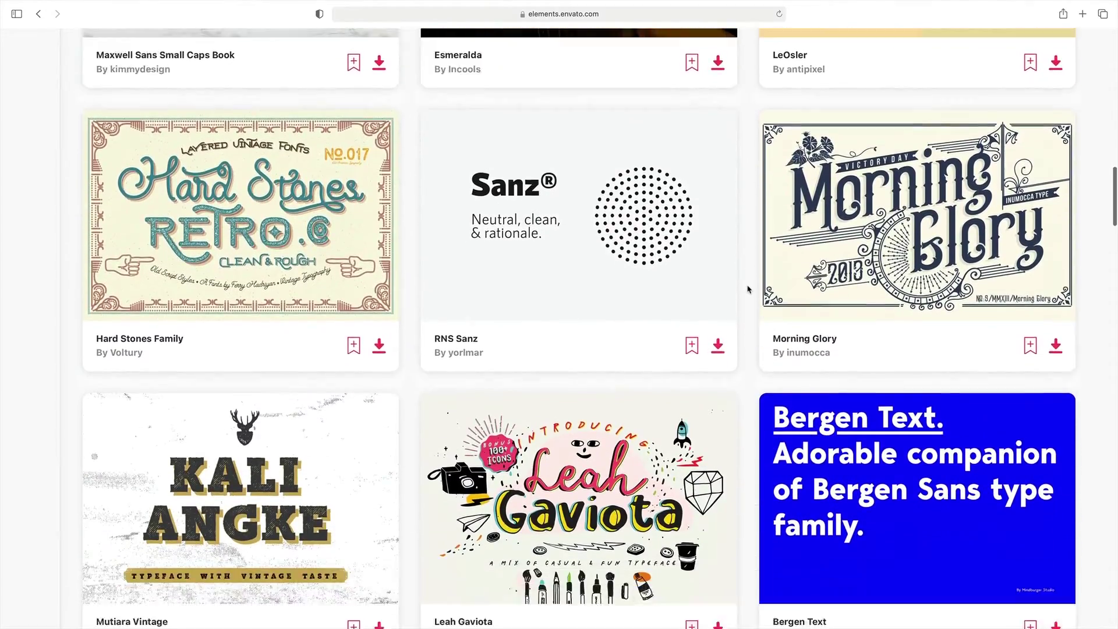
scroll(748, 289, down, 10)
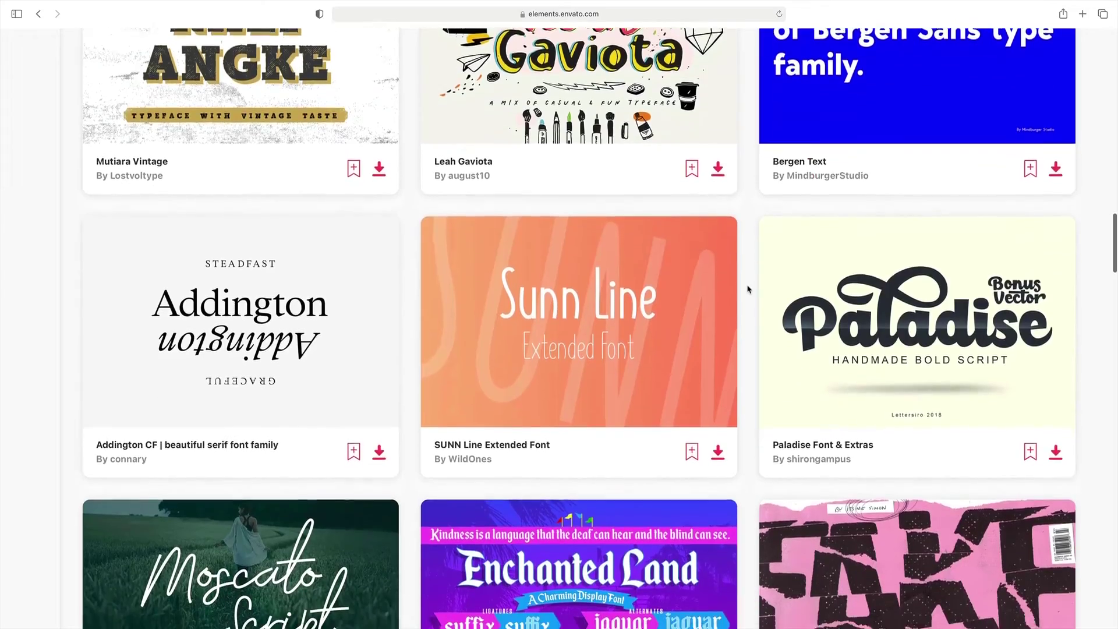
scroll(748, 290, down, 3)
scroll(748, 290, down, 2)
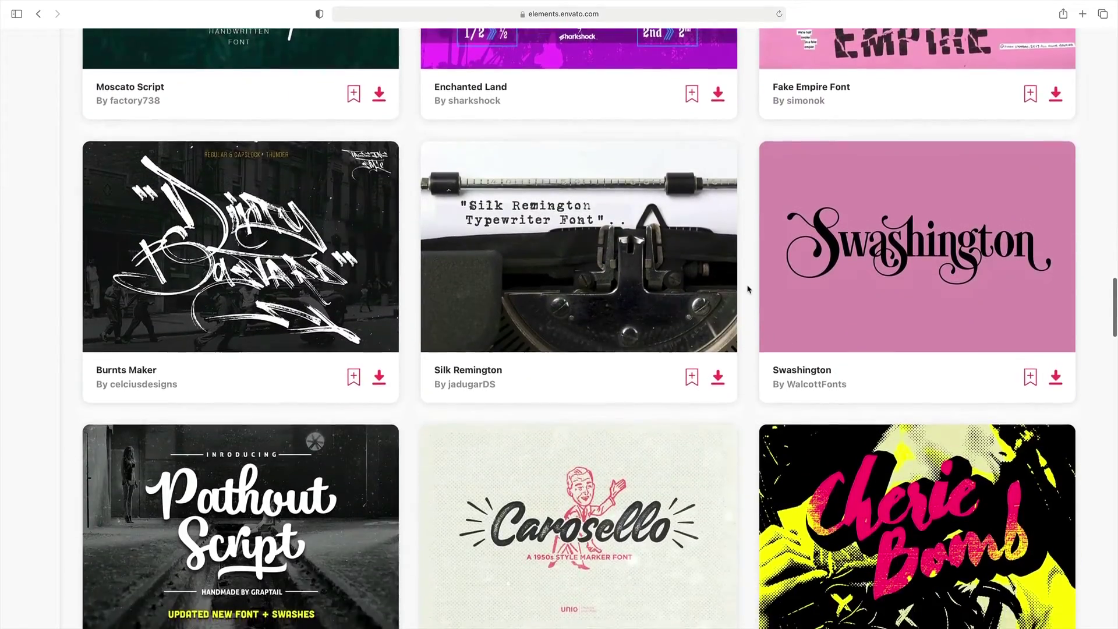
scroll(748, 289, down, 3)
scroll(748, 290, down, 2)
scroll(748, 289, down, 1)
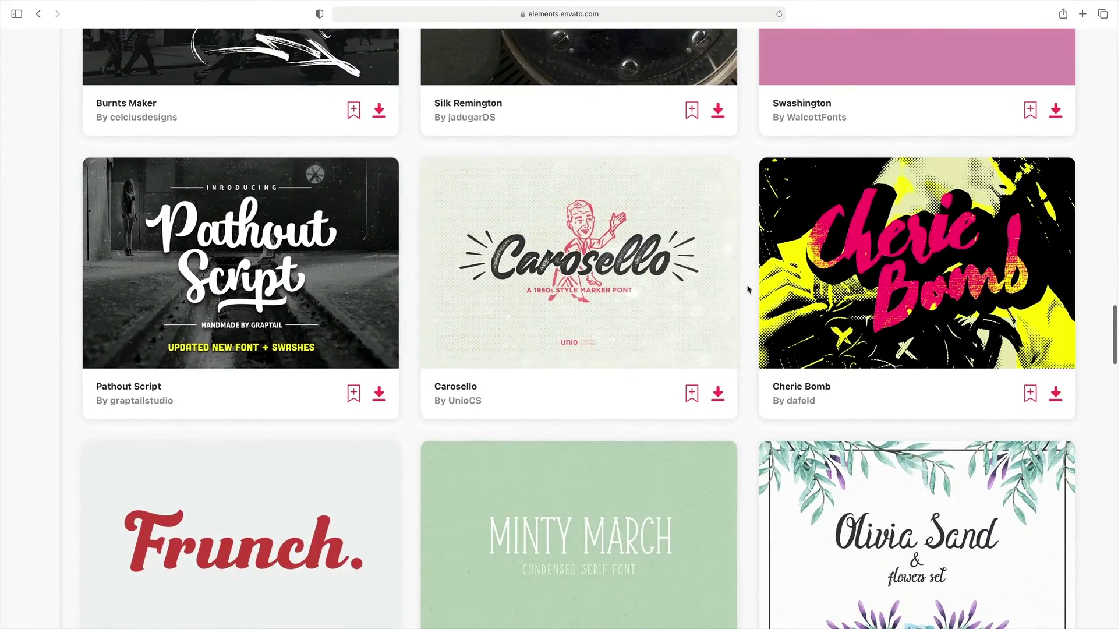
scroll(748, 289, down, 3)
scroll(748, 289, down, 2)
scroll(748, 289, down, 3)
scroll(748, 289, down, 2)
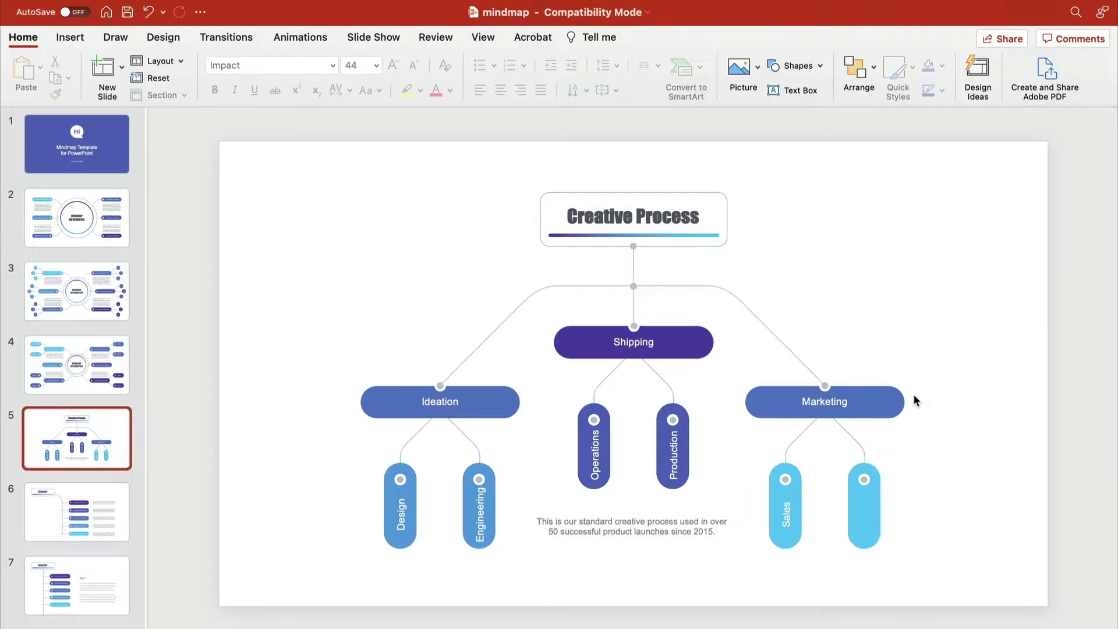
Step: Delete the empty blue node under Marketing
click(868, 501)
click(869, 501)
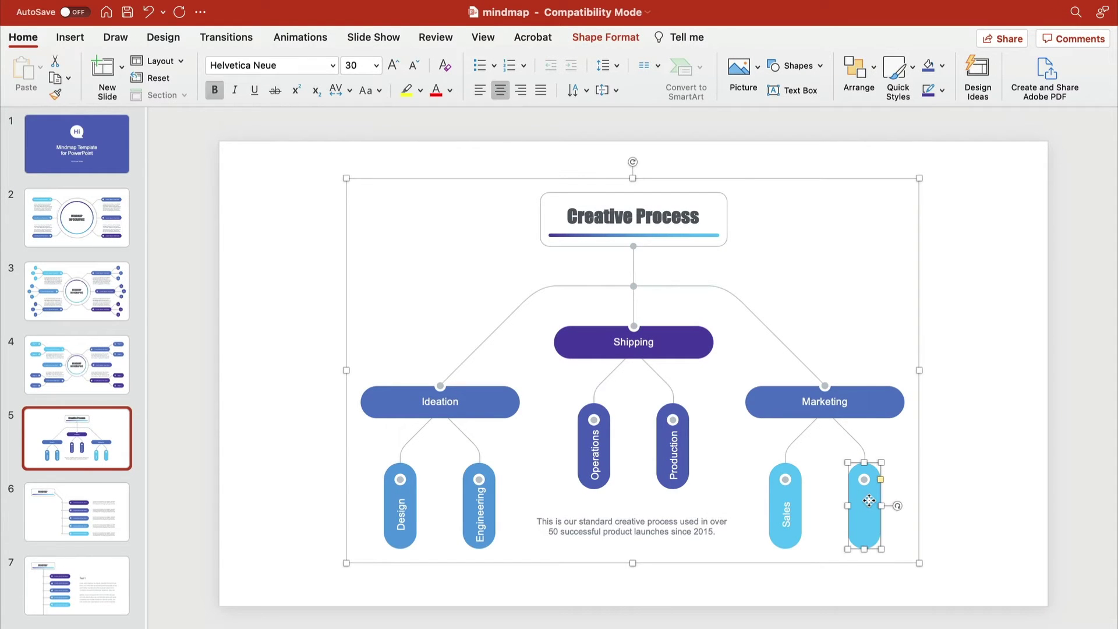
key(Delete)
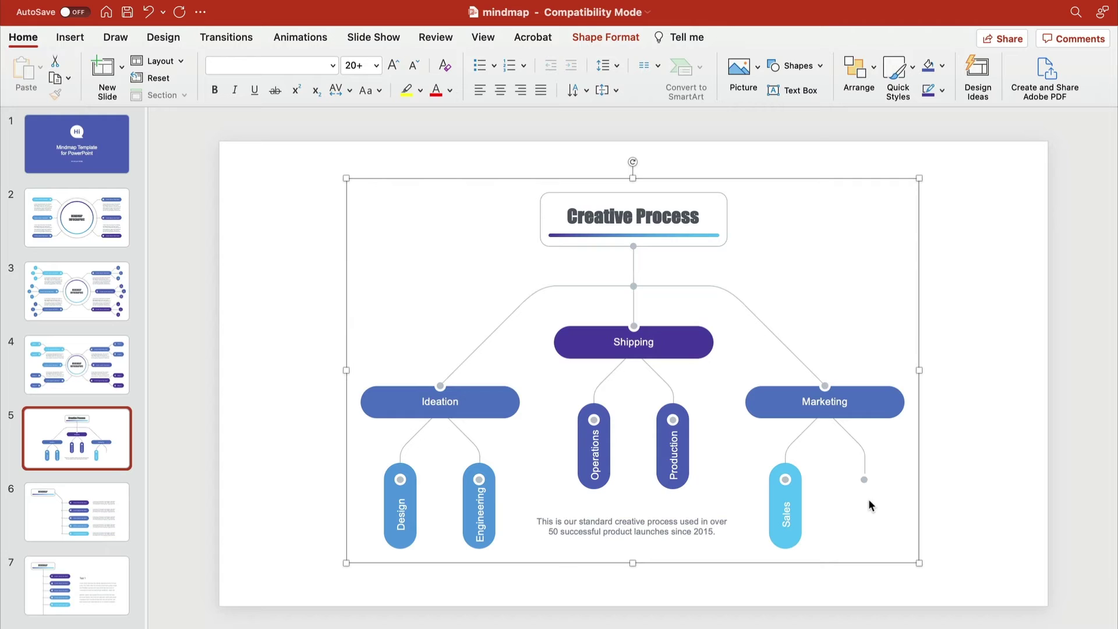
Step: Delete its leftover connector line, leaving Sales alone under Marketing
click(864, 480)
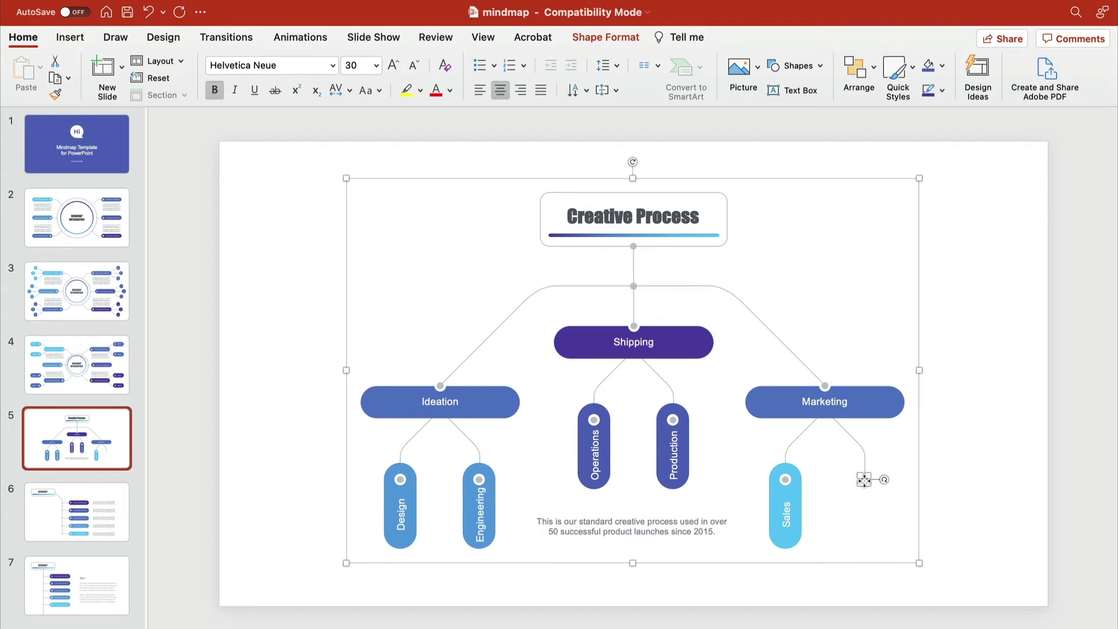
key(Delete)
click(863, 479)
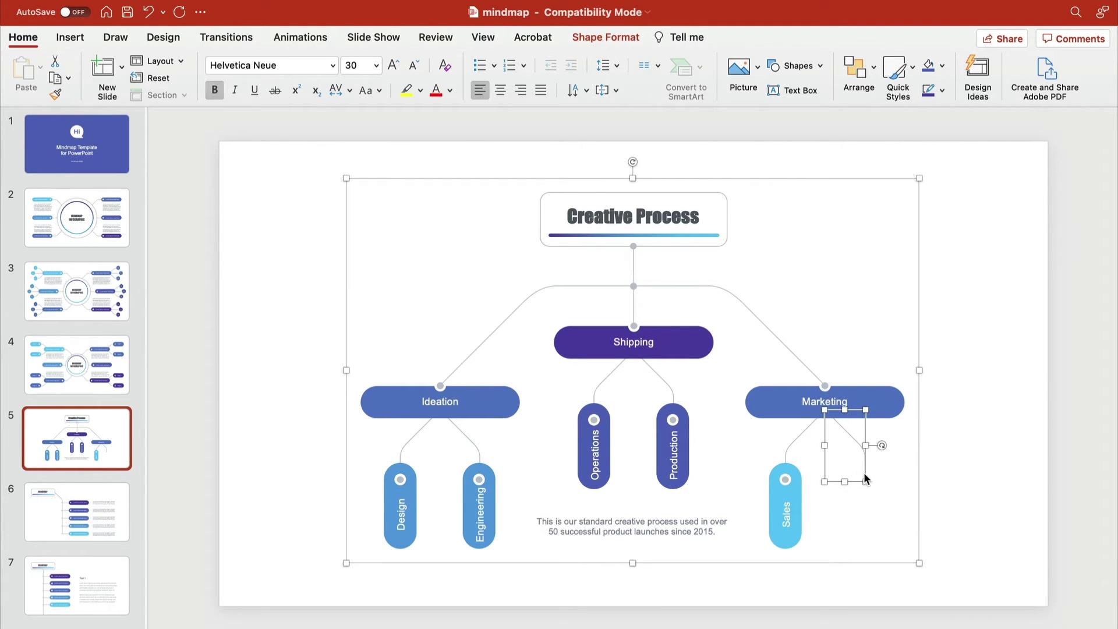
key(Delete)
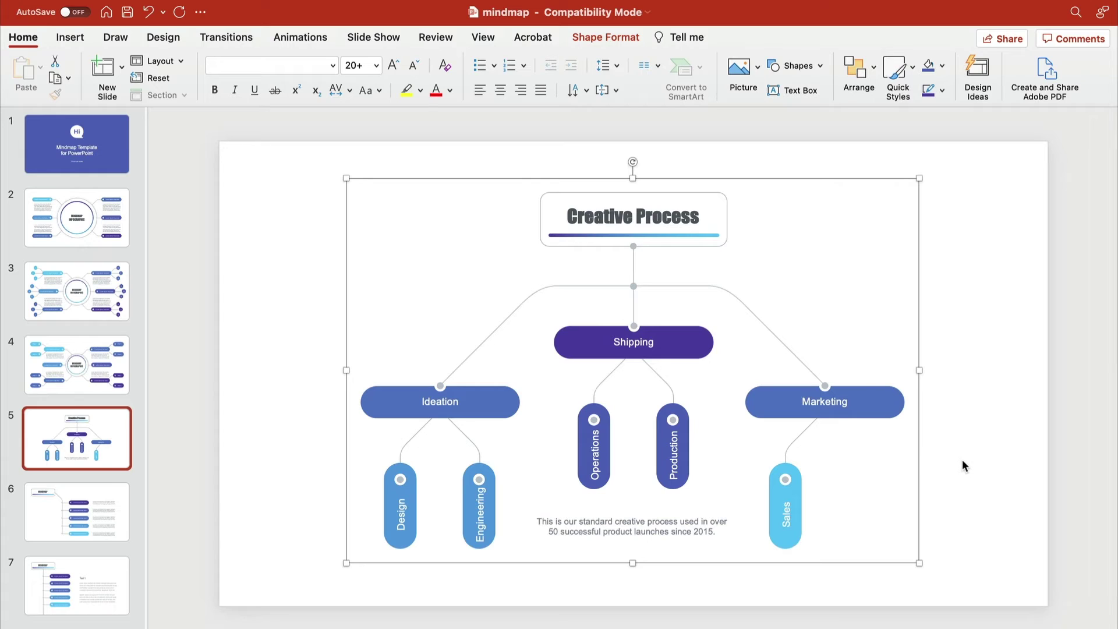
click(961, 460)
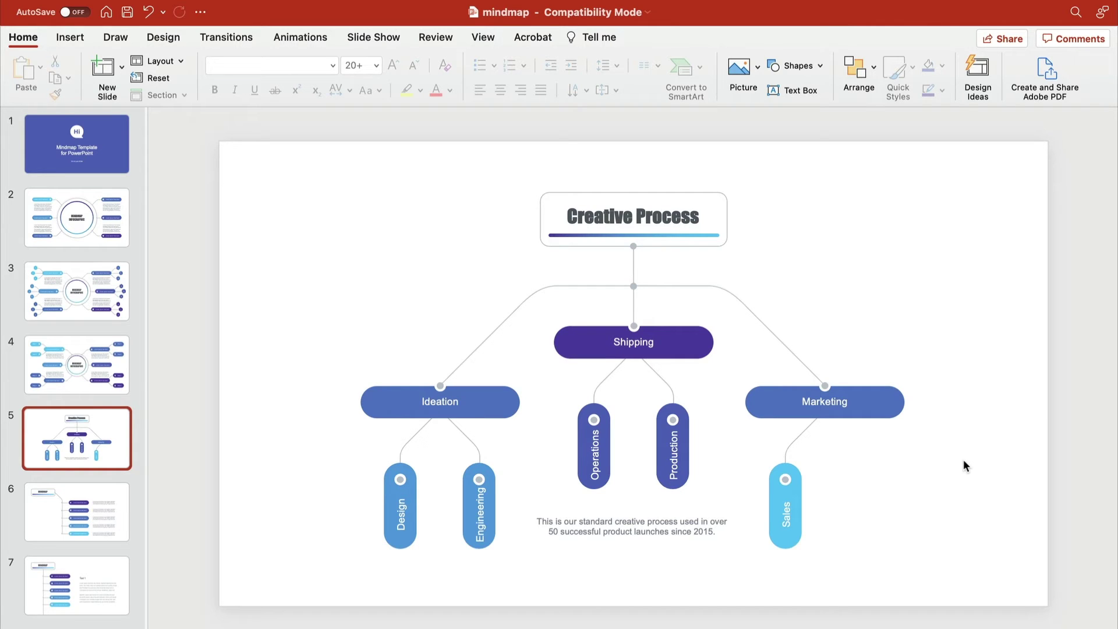
Step: Fill the Shipping node with green from Standard Colors
click(677, 338)
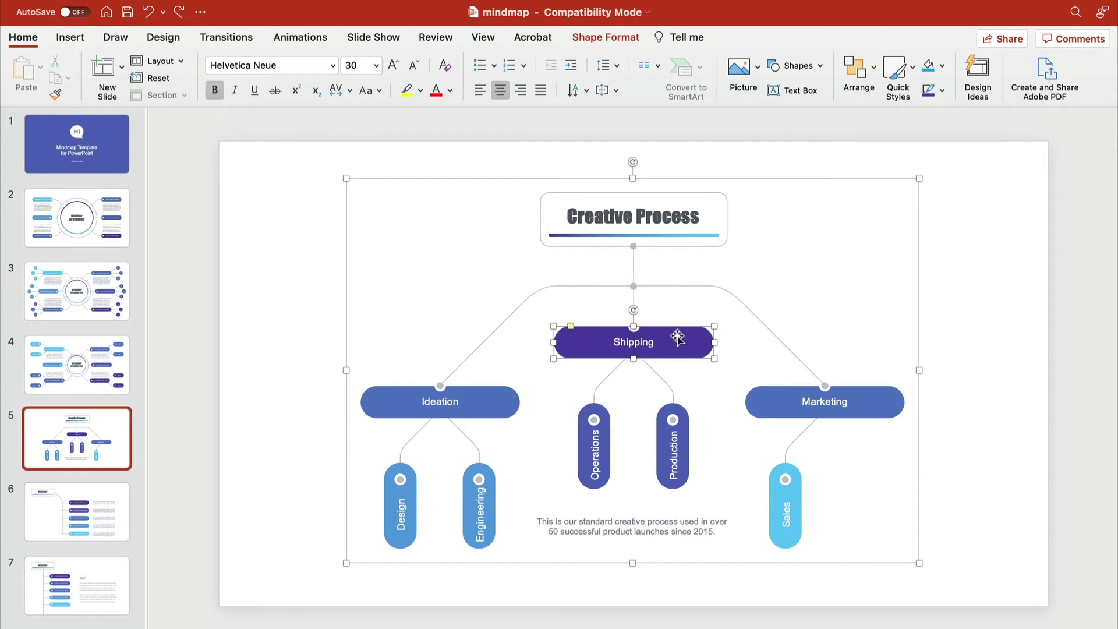
click(605, 37)
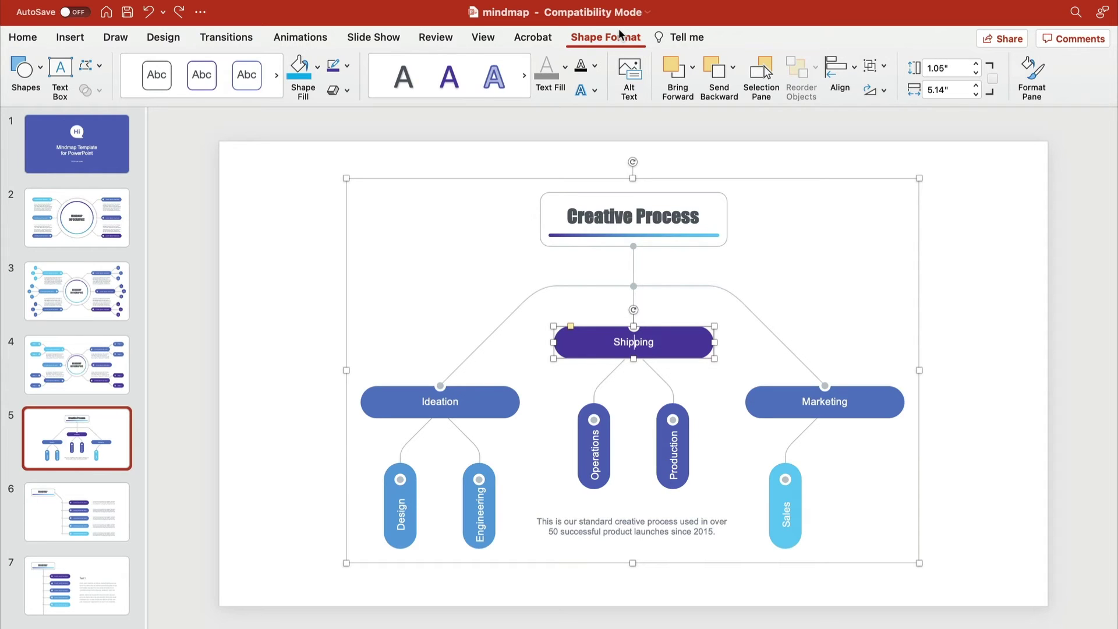
click(317, 68)
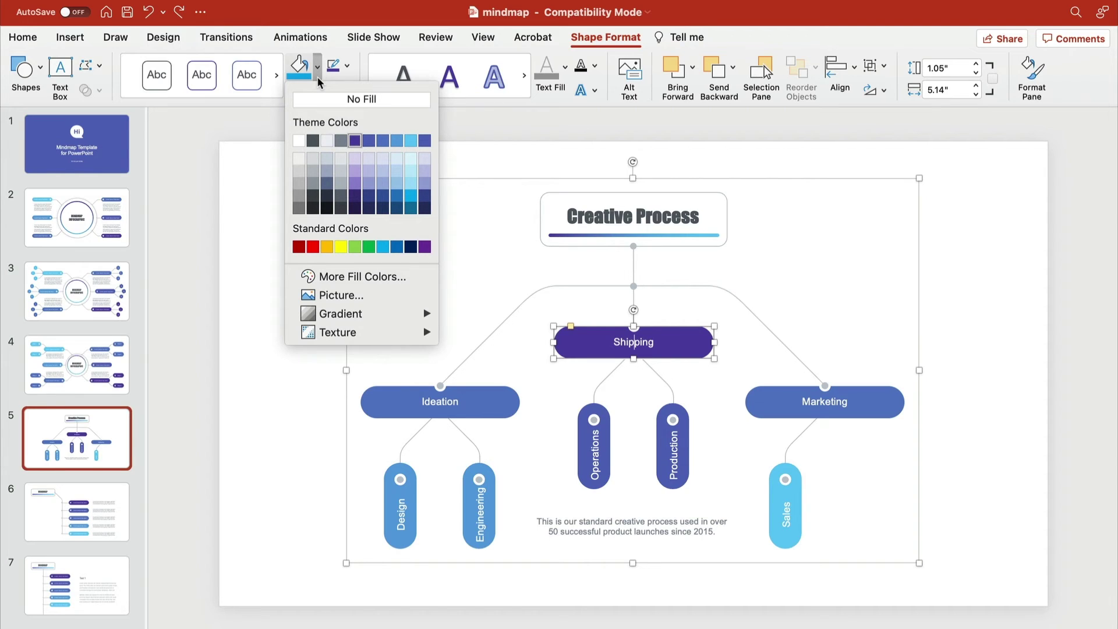
click(367, 247)
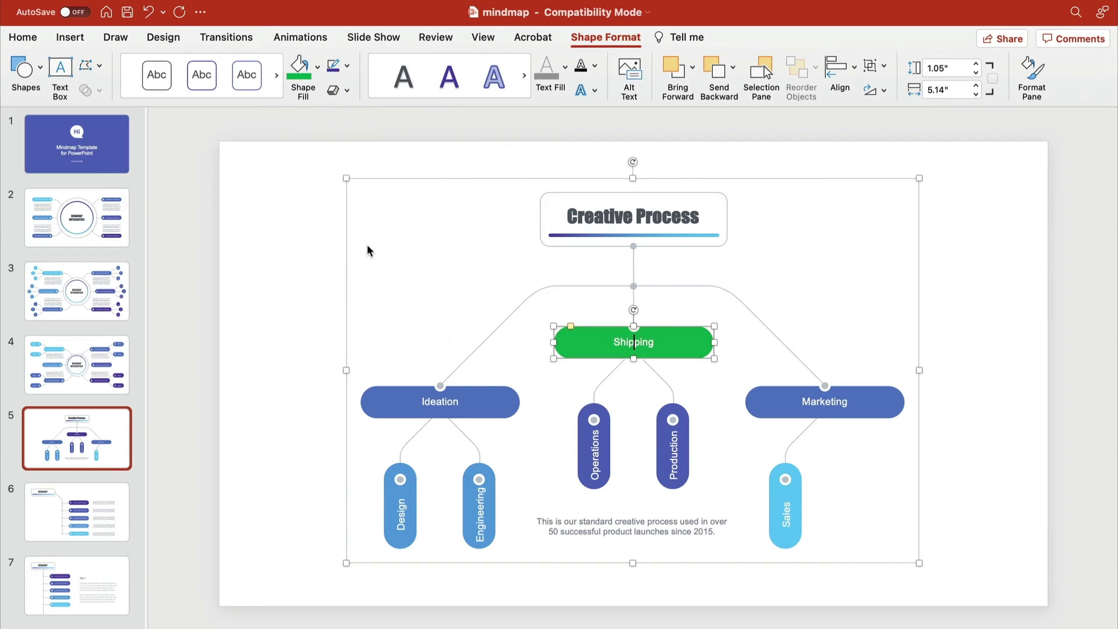
click(322, 257)
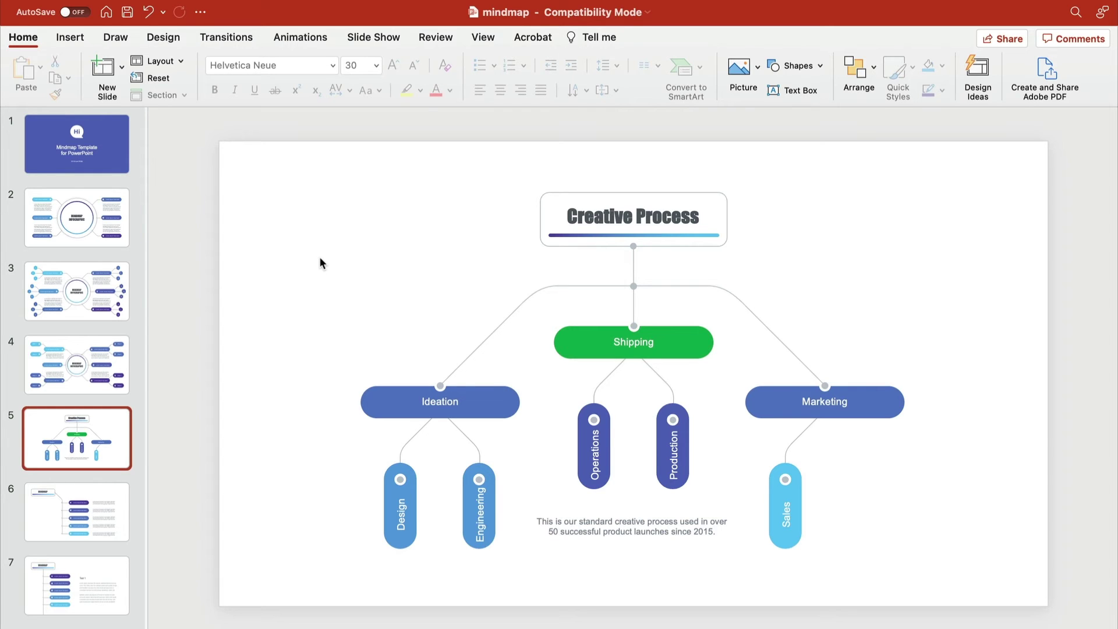
Step: Apply a Fly In entrance to the Creative Process mind map group and preview it
click(521, 311)
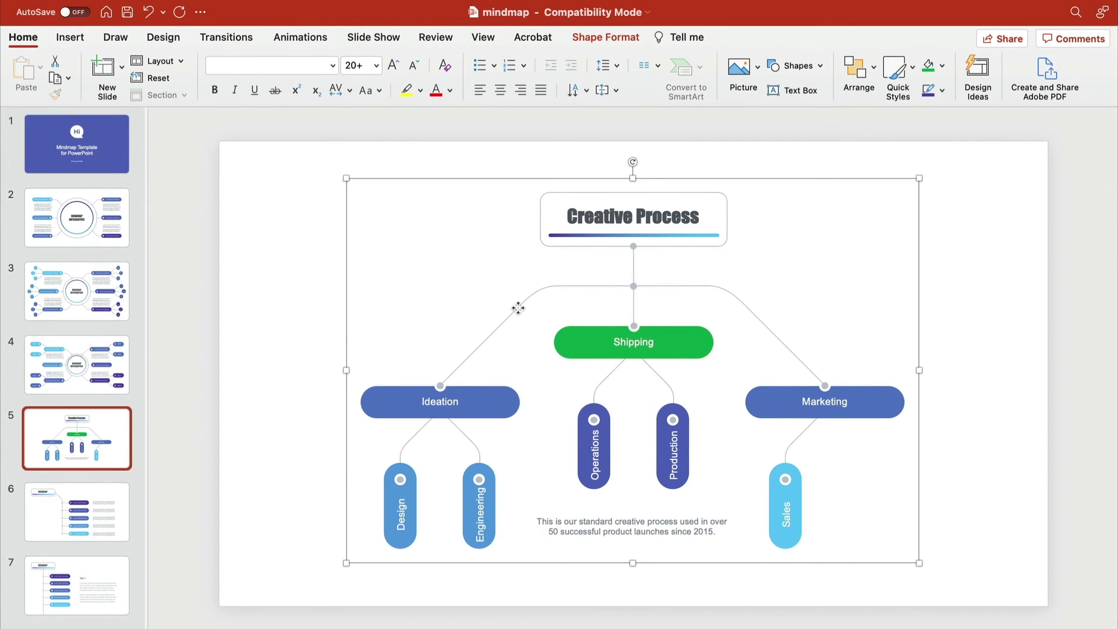
click(300, 36)
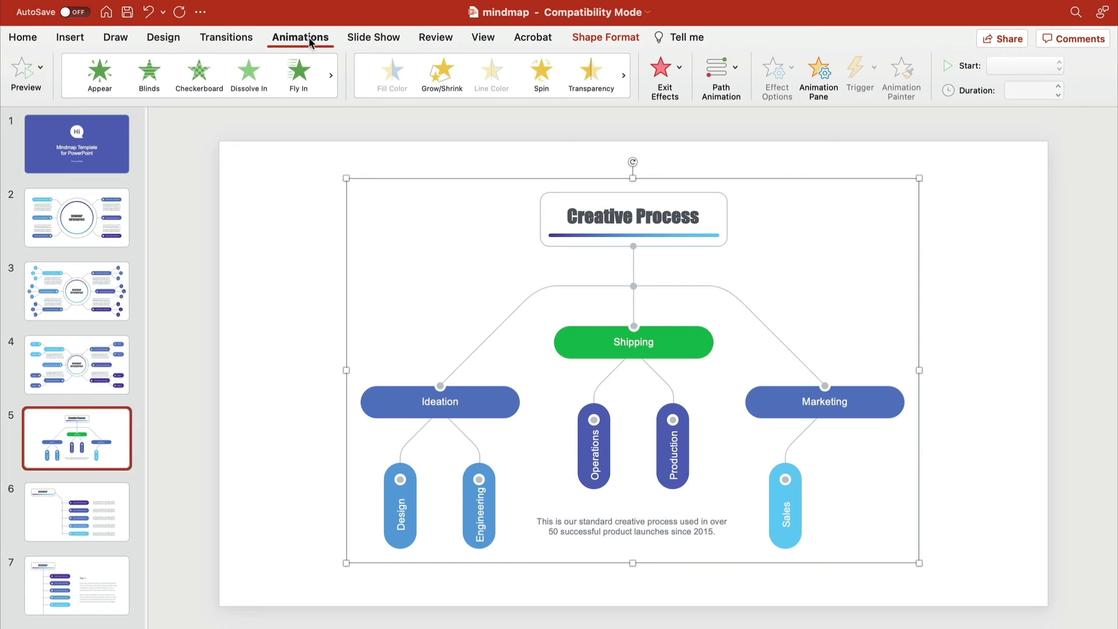
click(299, 74)
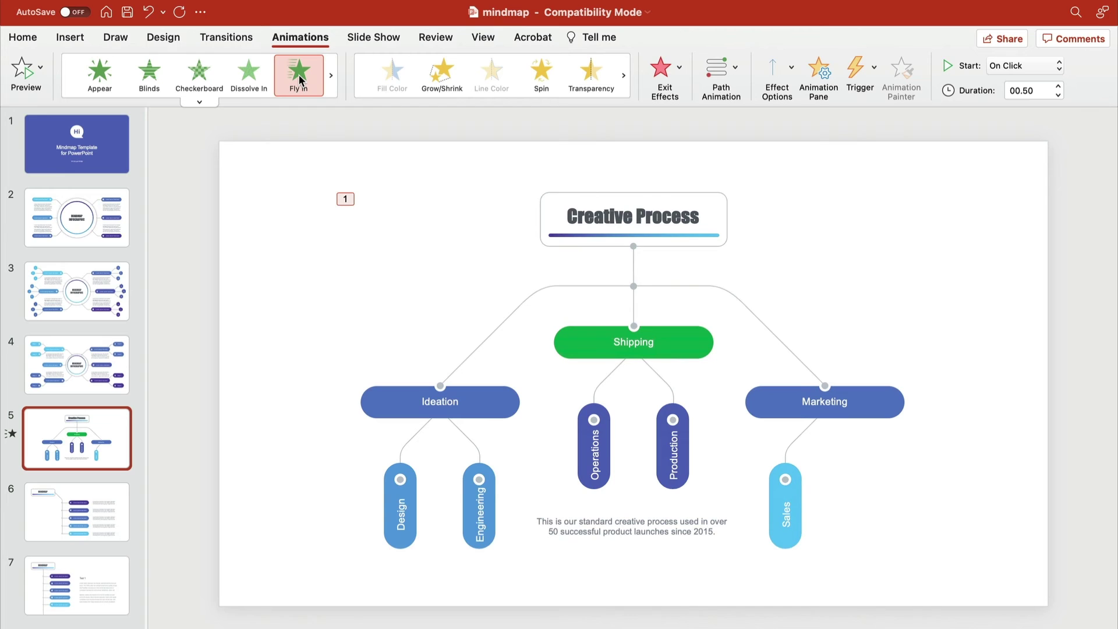
click(301, 80)
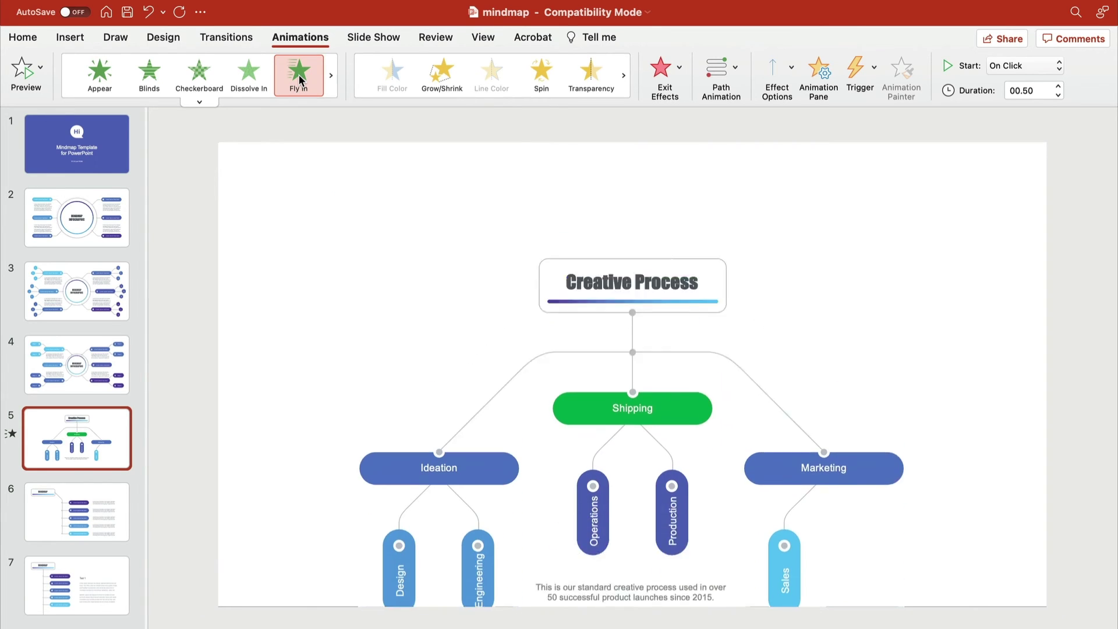